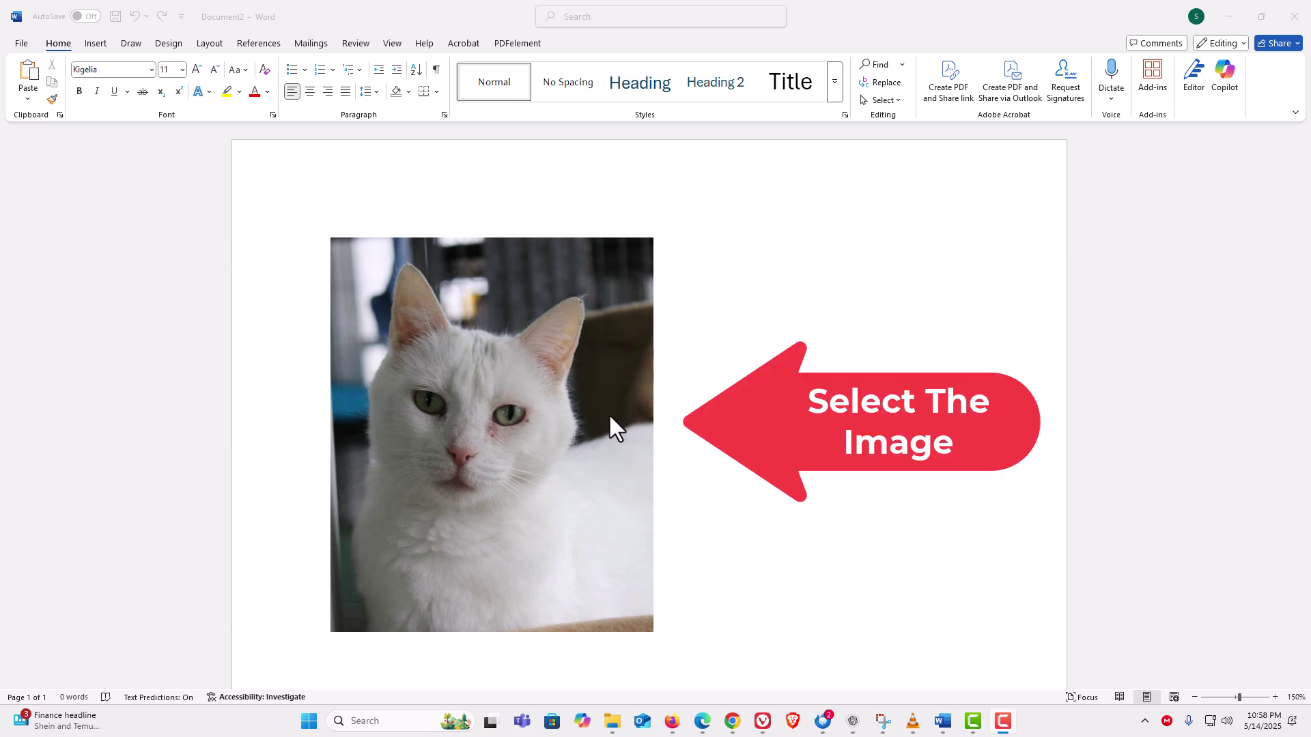
# Crop the cat photo to the Oval shape and deselect it to check the result.
pyautogui.click(609, 421)
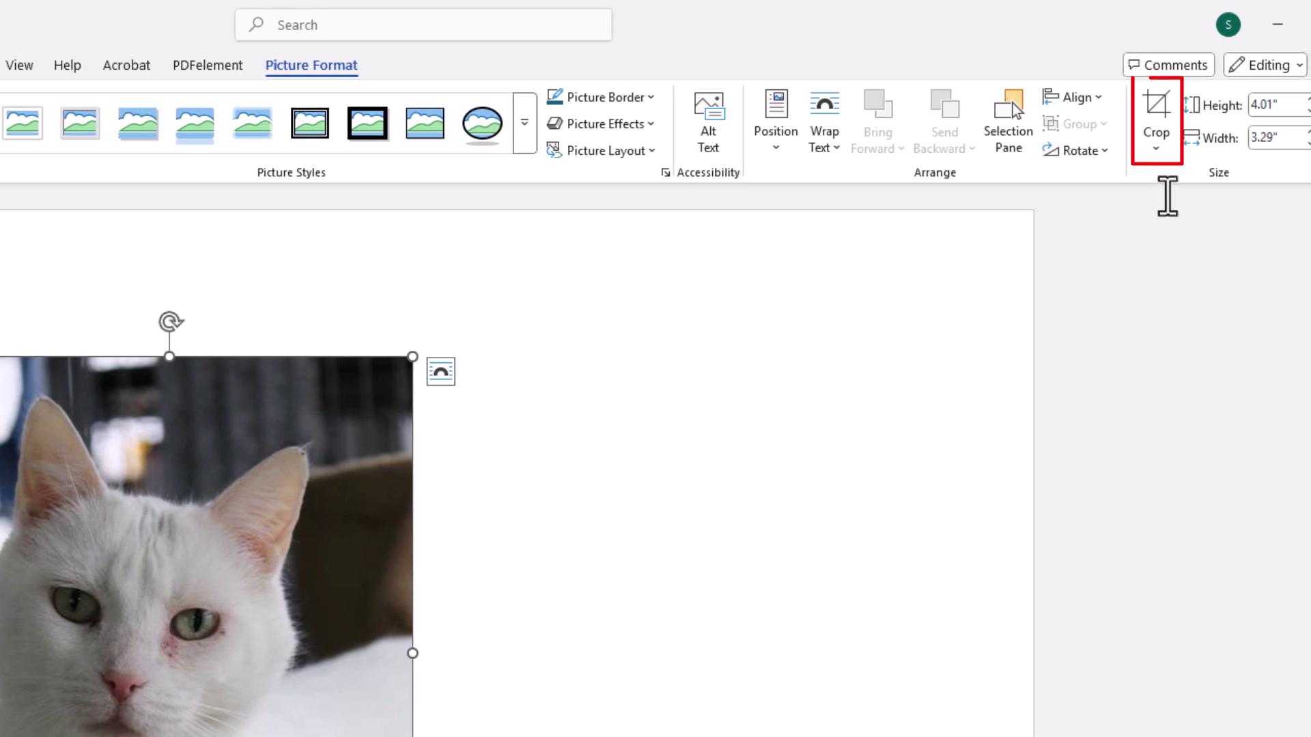
pyautogui.click(1159, 148)
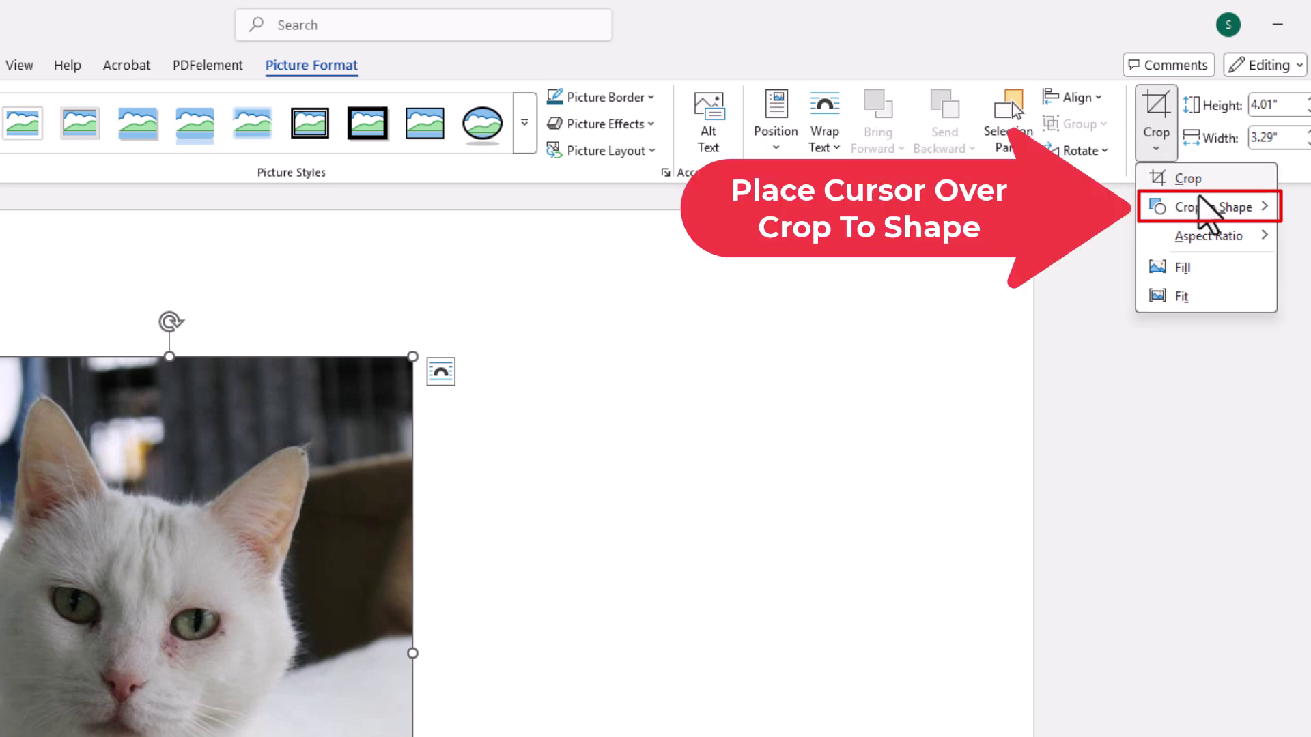
pyautogui.moveTo(1293, 157)
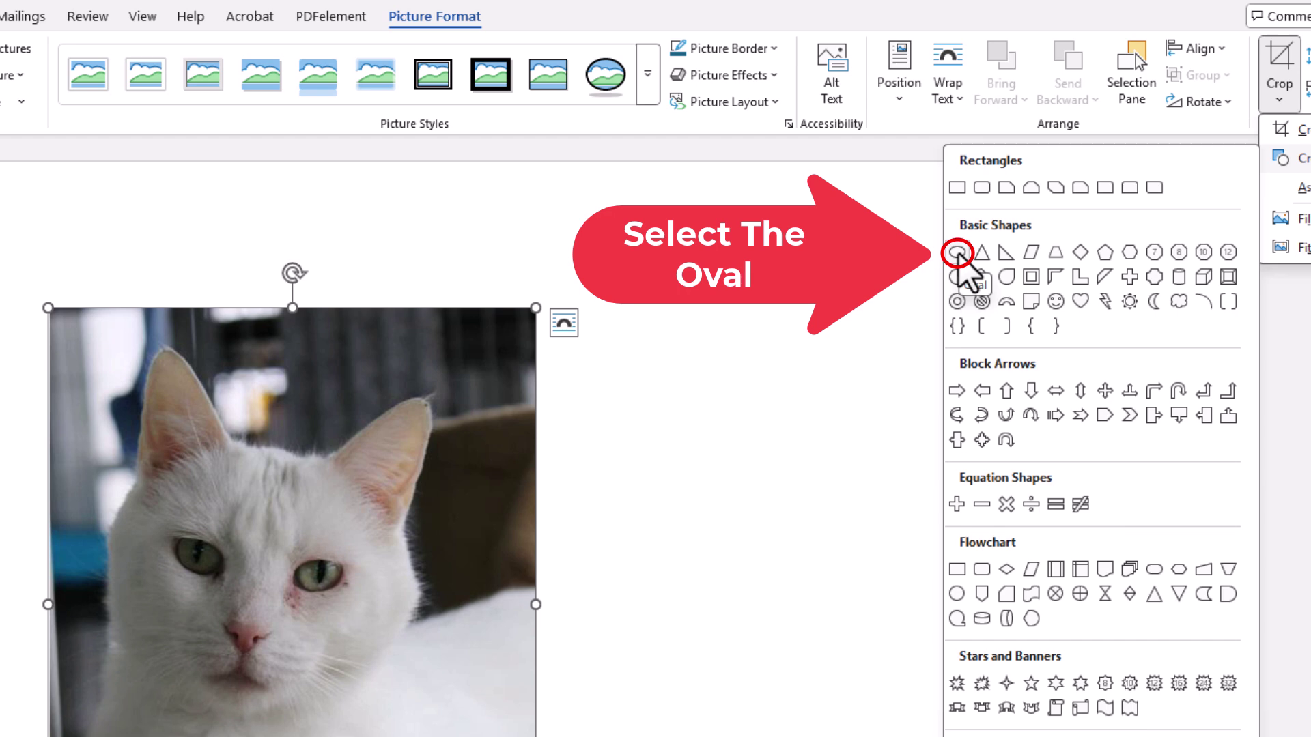
pyautogui.click(958, 253)
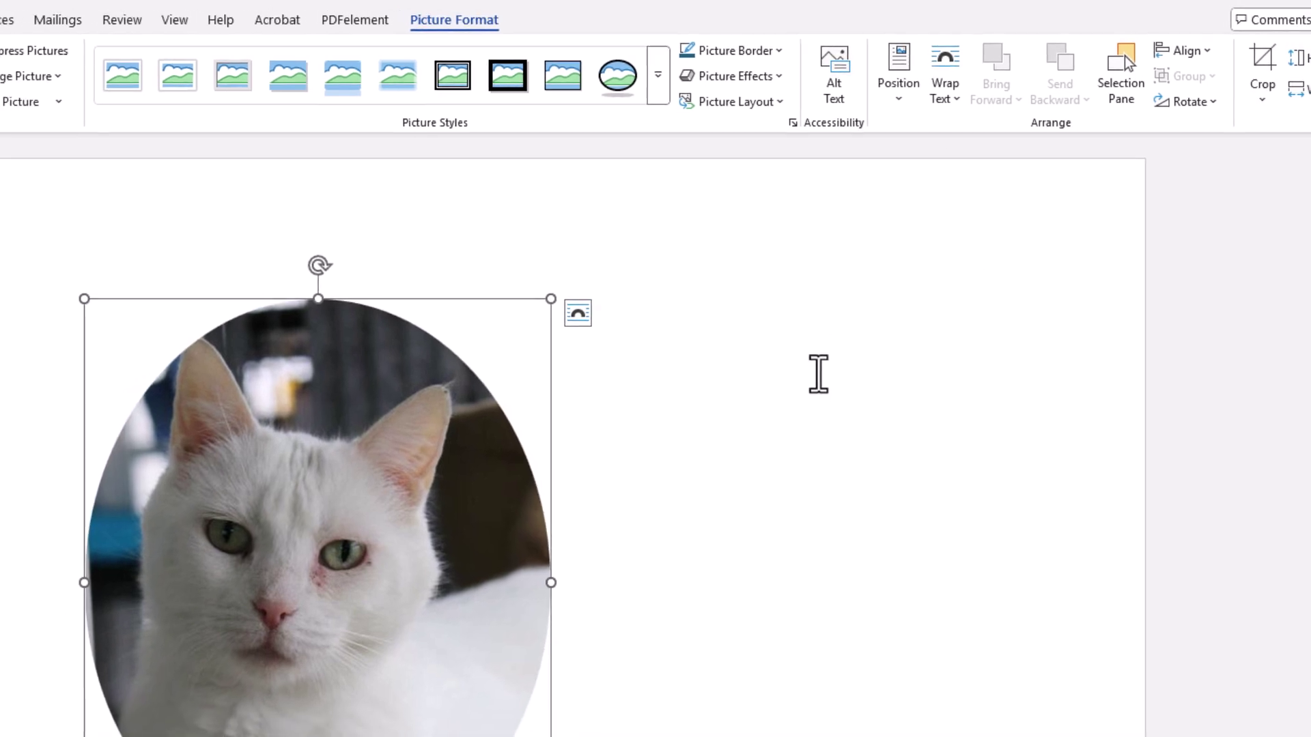
pyautogui.click(832, 312)
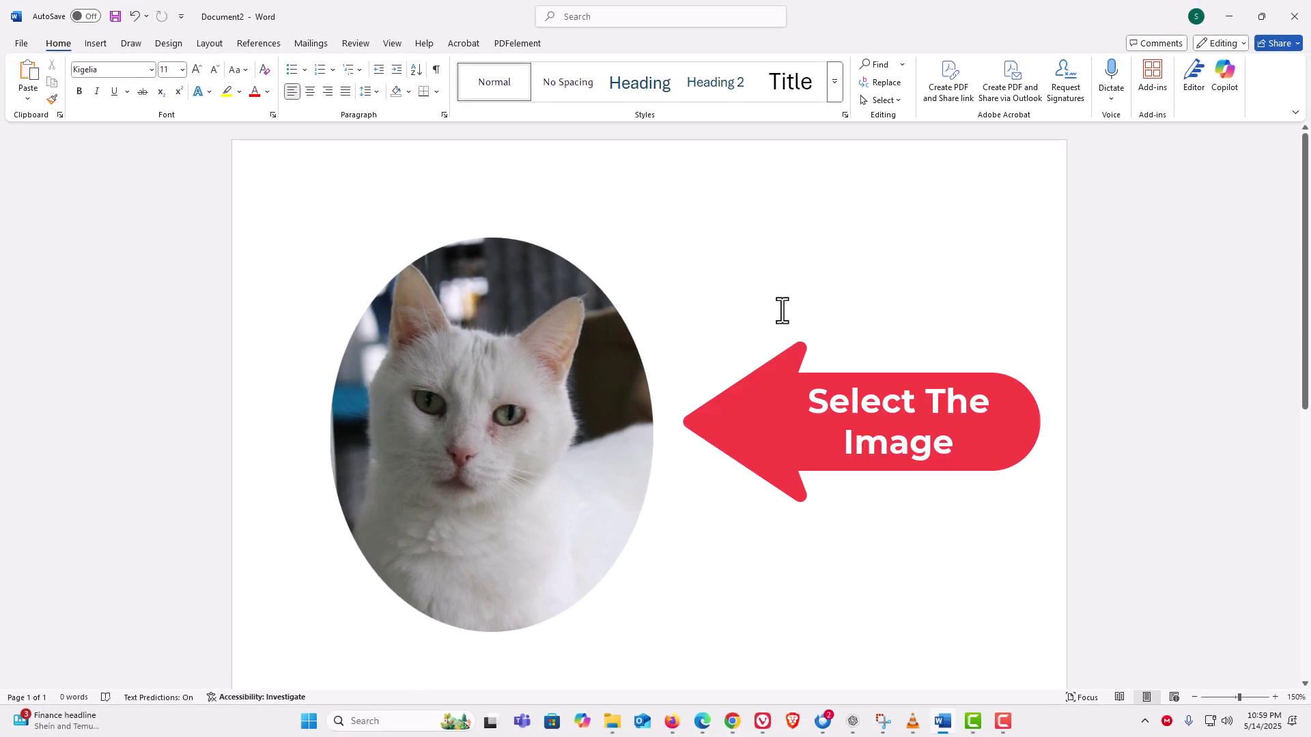
# Apply the 1:1 aspect ratio crop to the oval cat photo.
pyautogui.click(597, 356)
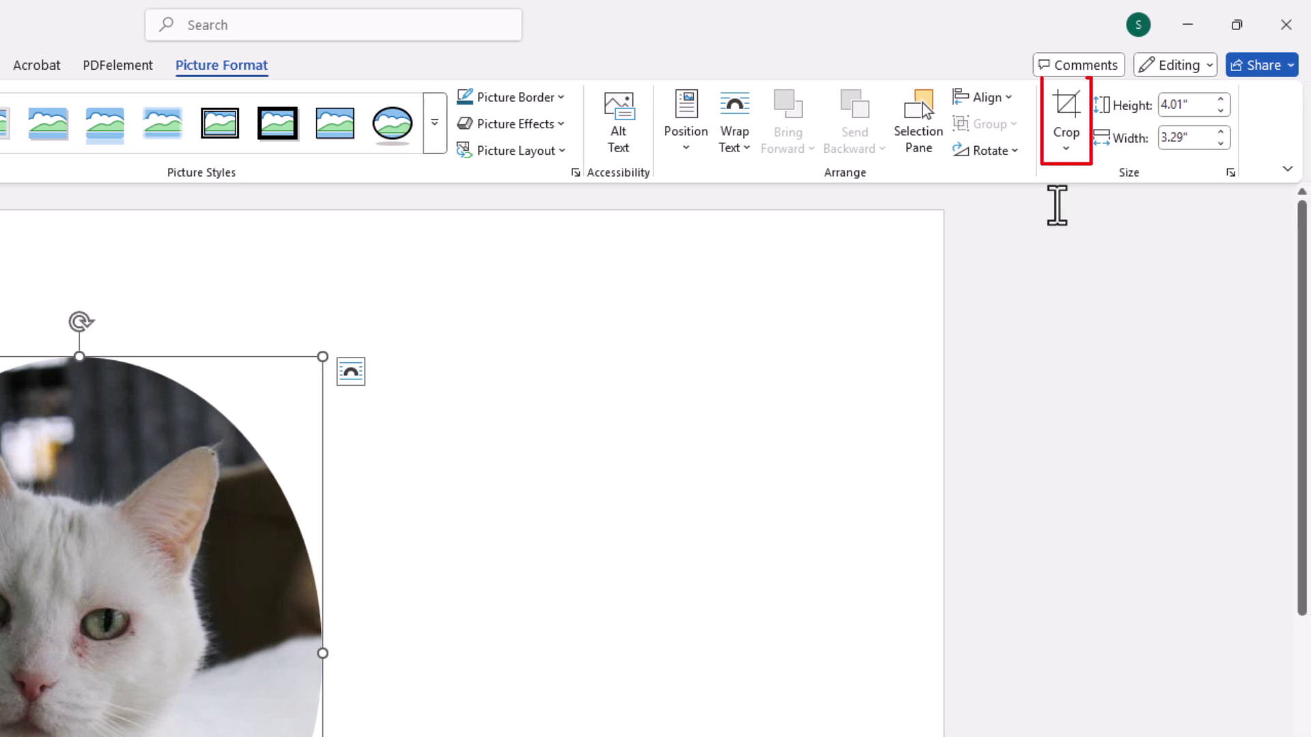
pyautogui.click(1068, 150)
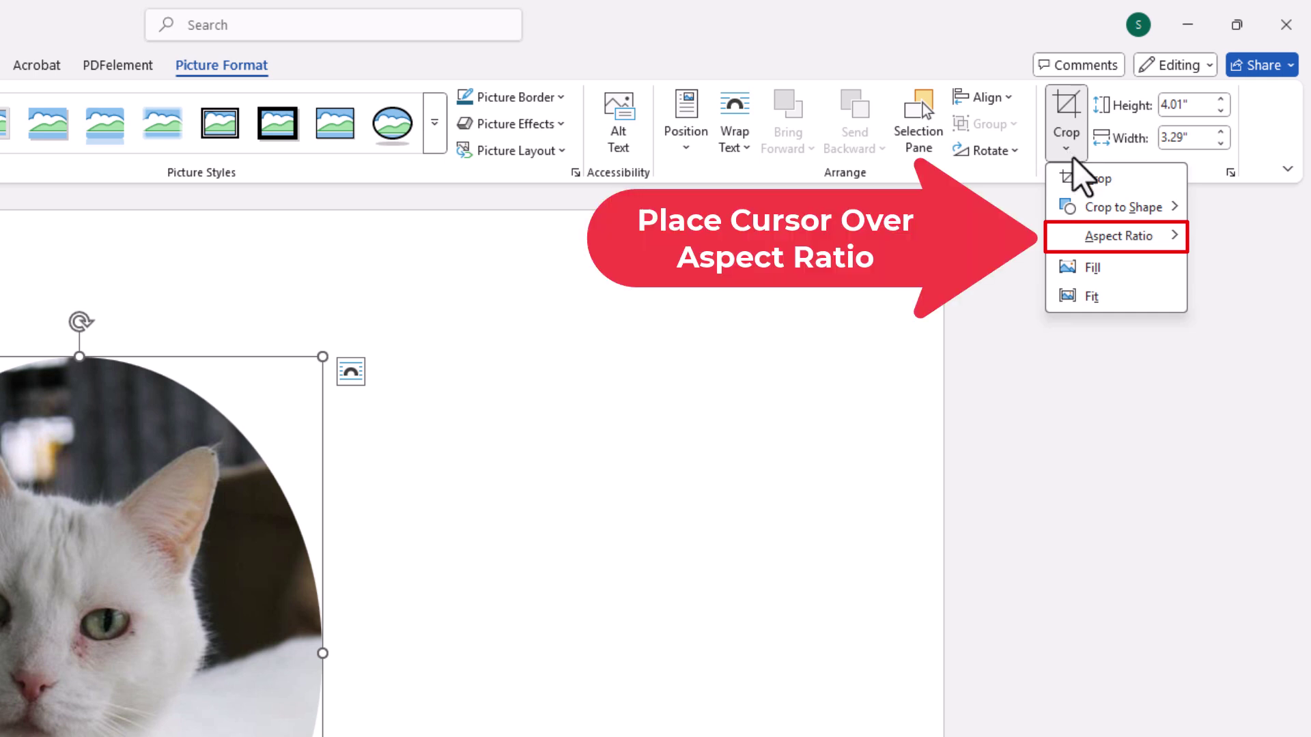
pyautogui.moveTo(1112, 235)
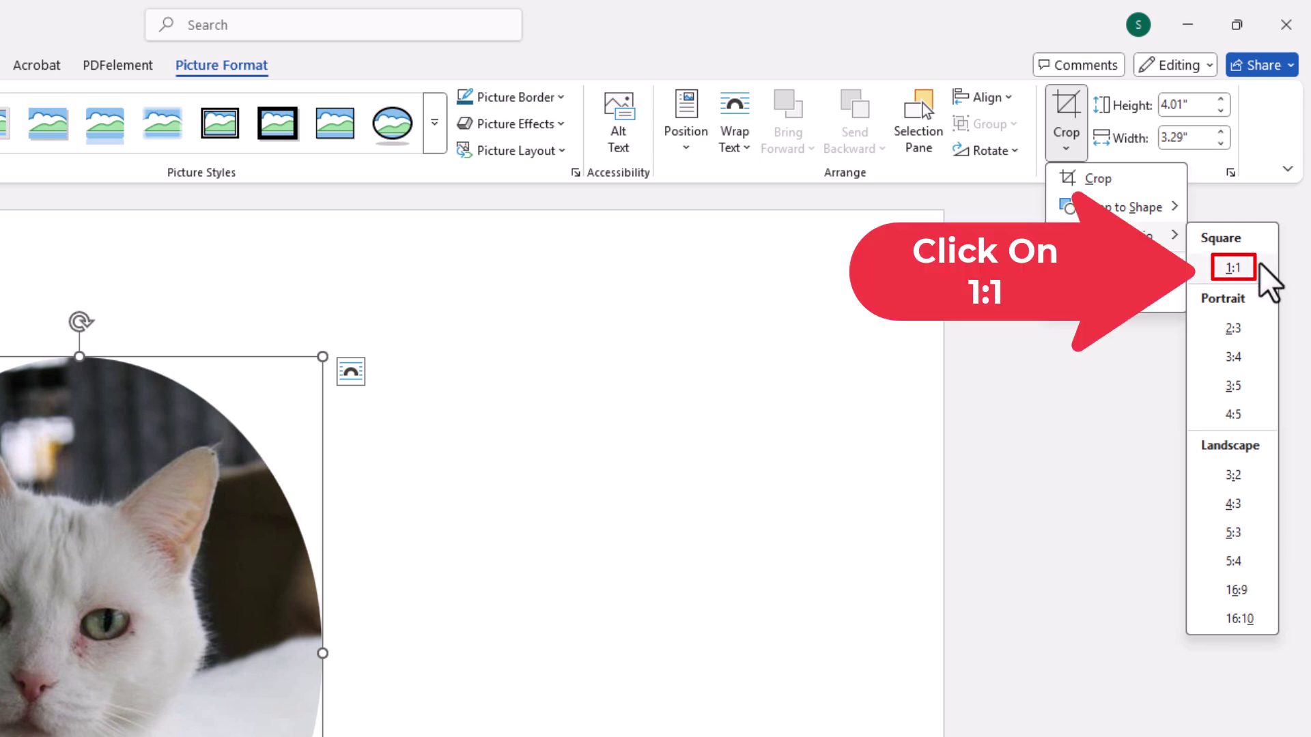
pyautogui.click(1260, 265)
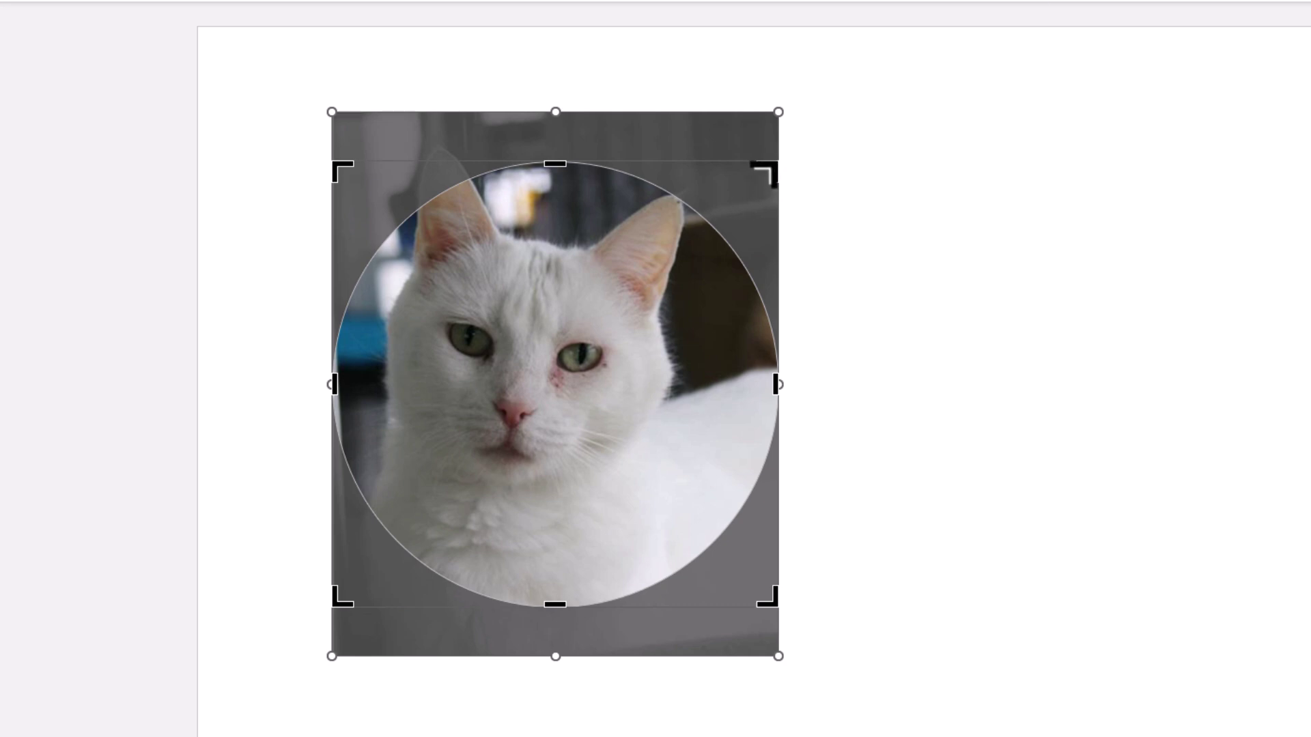
# Shrink the circular crop and move the photo down to center the cat's face.
pyautogui.moveTo(762, 172); pyautogui.dragTo(726, 240)
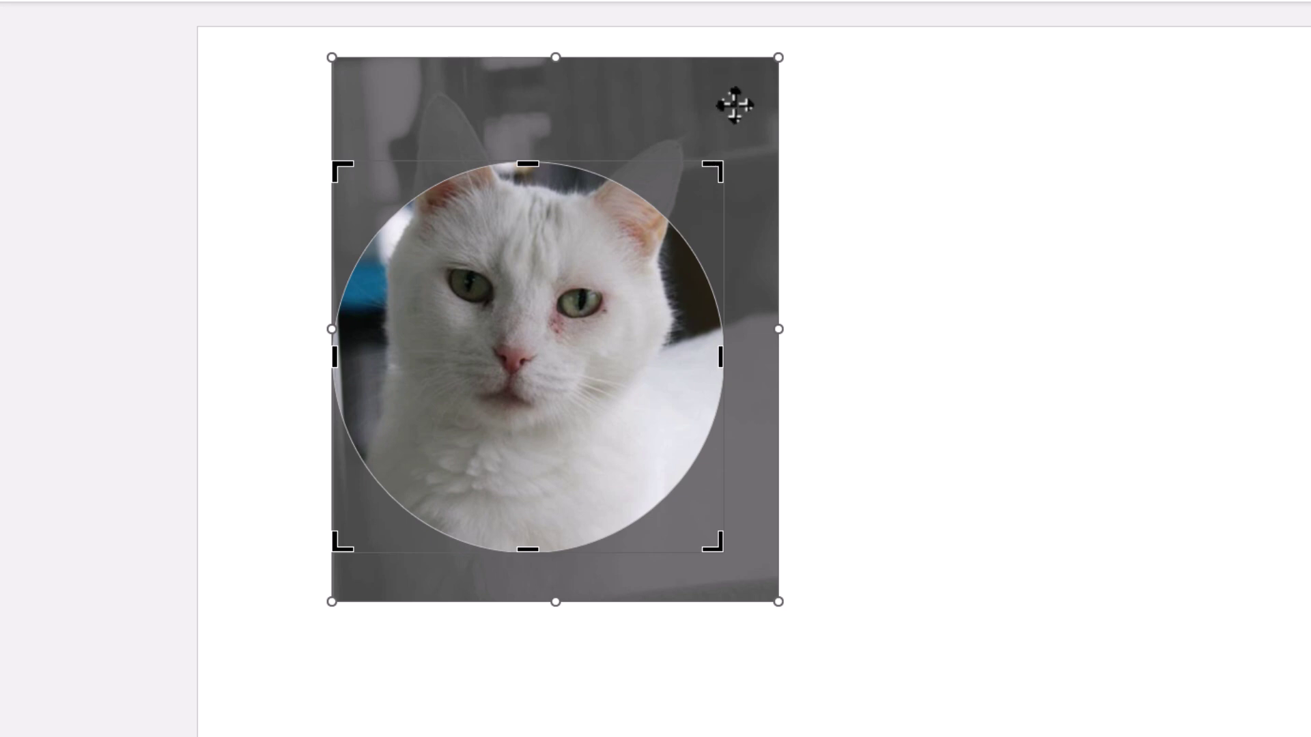
pyautogui.moveTo(735, 134); pyautogui.dragTo(731, 199)
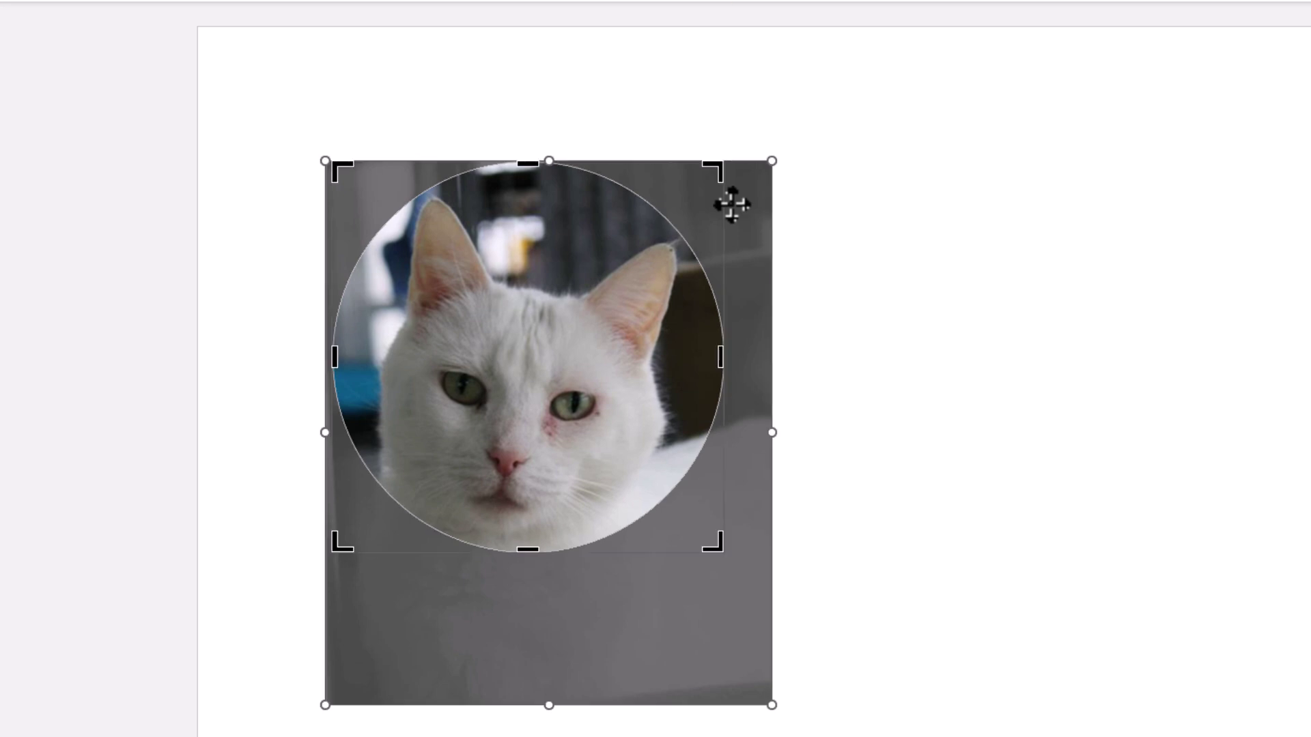
# Exit crop mode, leaving the cat photo as a finished circle on the page.
pyautogui.click(864, 282)
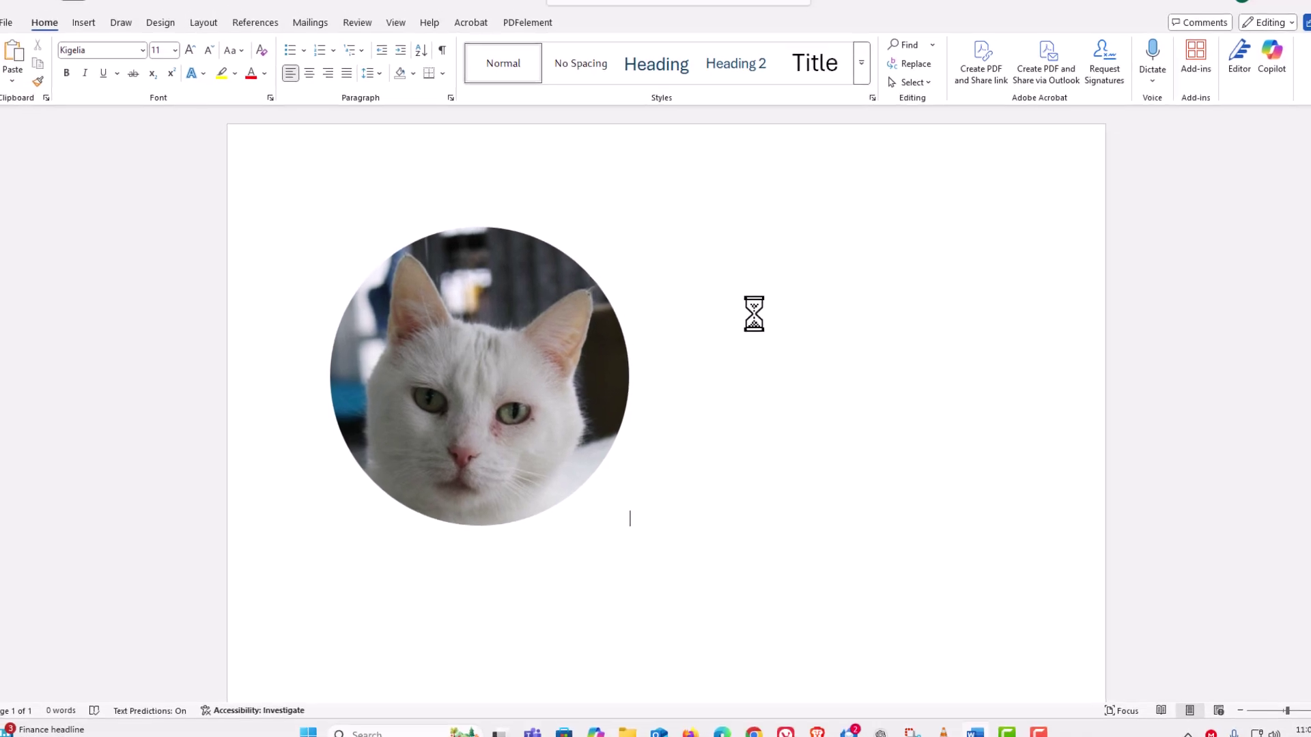